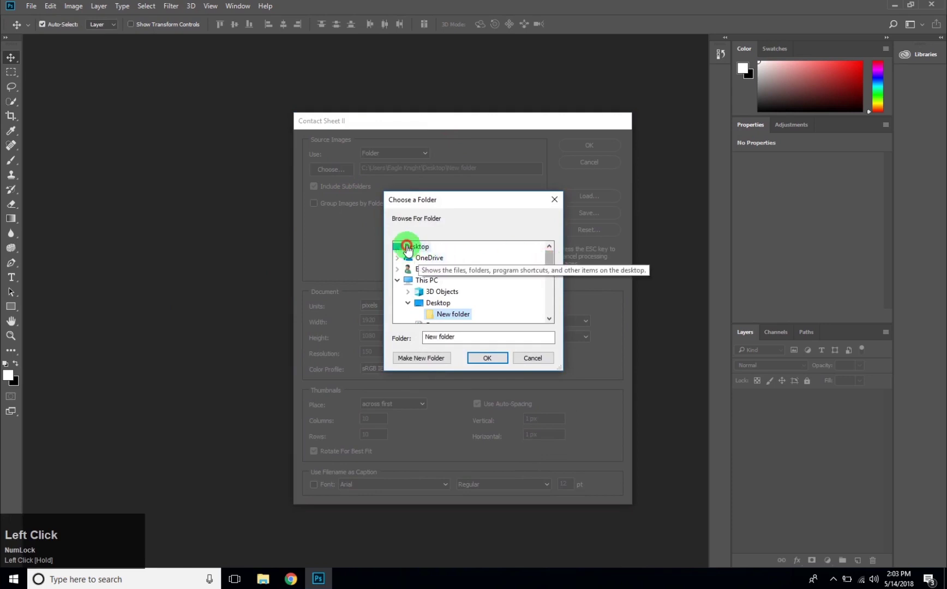
- Choose the "New folder" folder on the Desktop as the contact sheet's image source
left_click(402, 246)
scroll(514, 279, "down", 2)
scroll(496, 279, "up", 1)
left_click(452, 280)
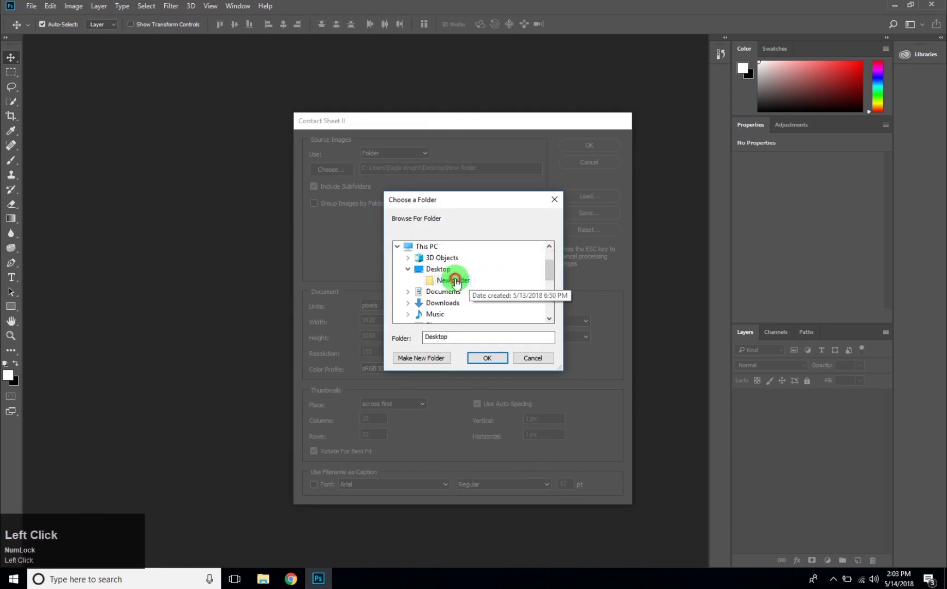
left_click(487, 357)
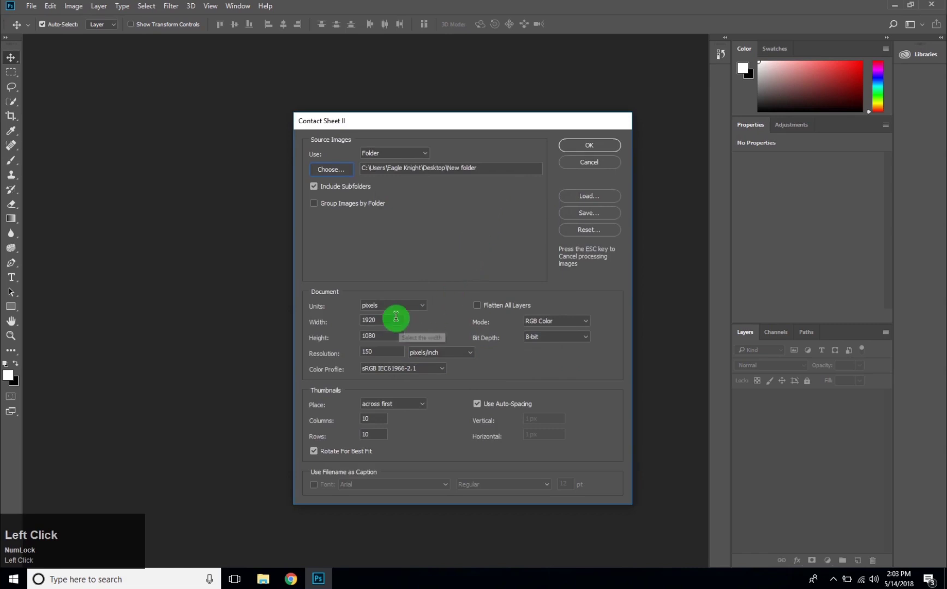
- Set the contact sheet document to 1920 by 1080 pixels with Flatten All Layers off
left_click(409, 306)
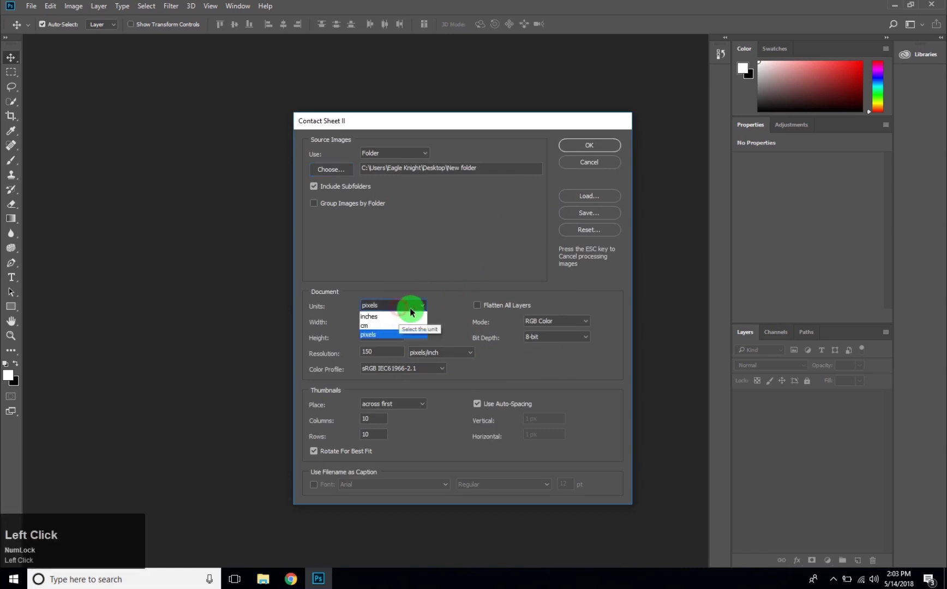
left_click(397, 333)
left_click_drag(398, 319, 434, 332)
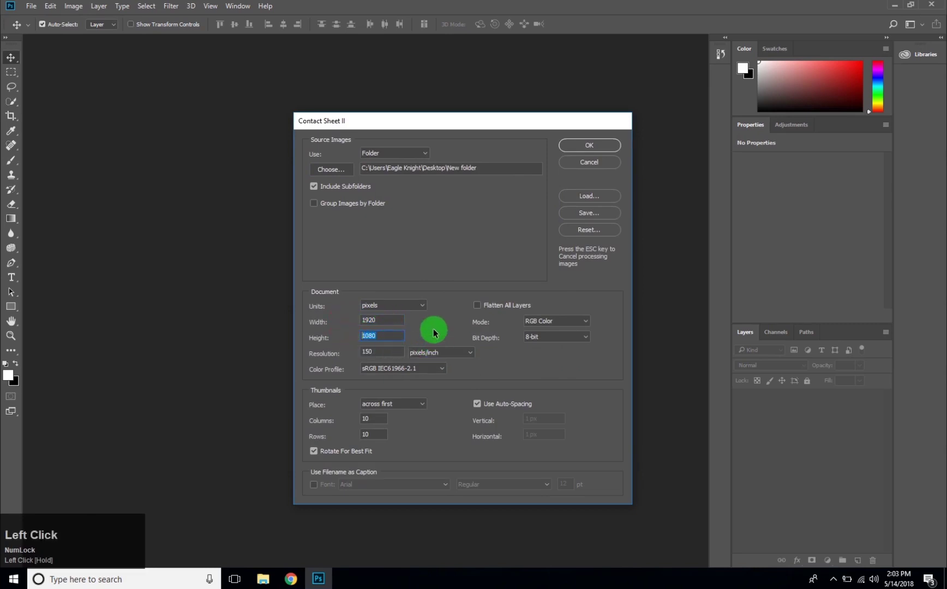
left_click(475, 306)
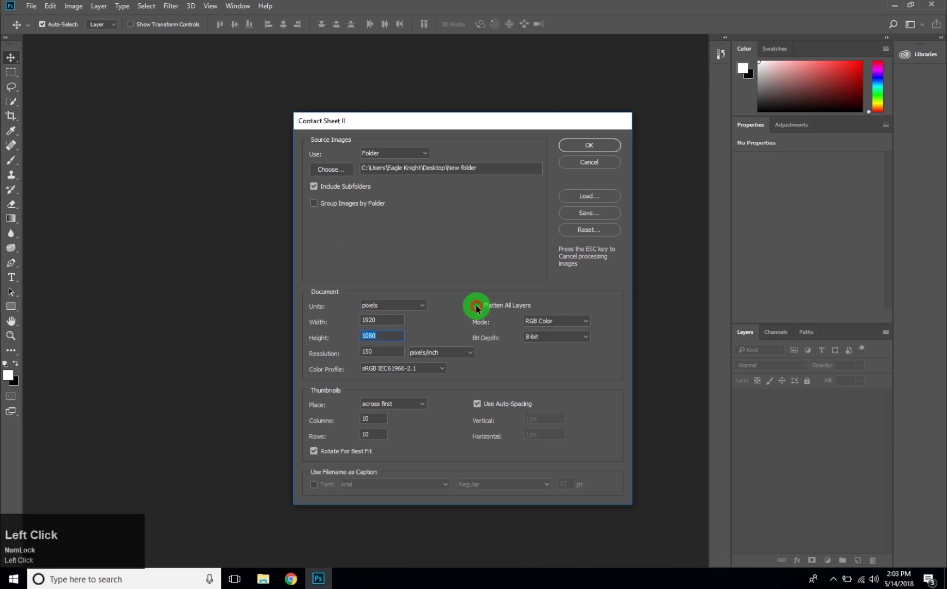
left_click(477, 308)
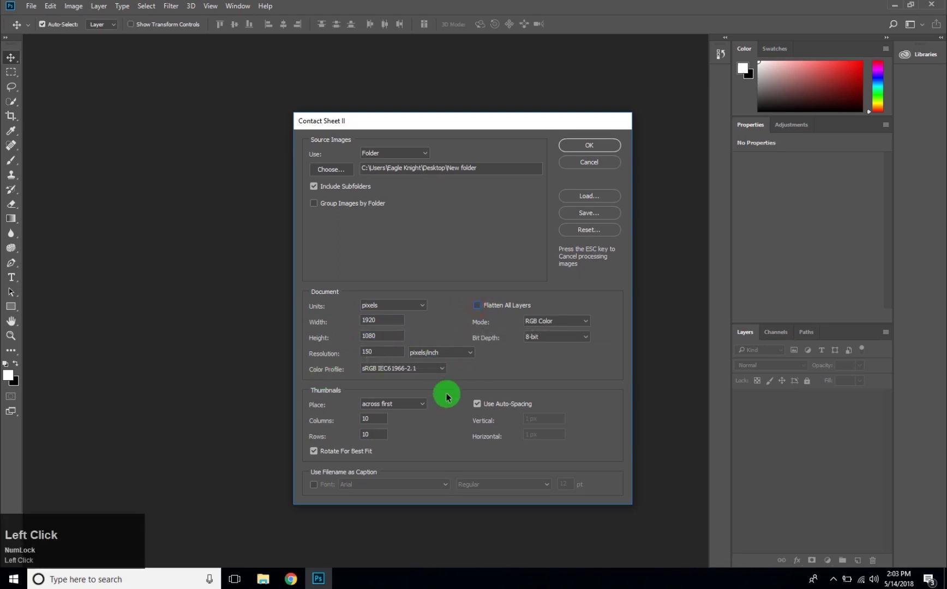
- Generate the contact sheet at 150 pixels/inch with 10 columns and 10 rows of thumbnails and no filename captions
left_click_drag(384, 353, 439, 353)
left_click_drag(376, 418, 416, 473)
left_click(315, 485)
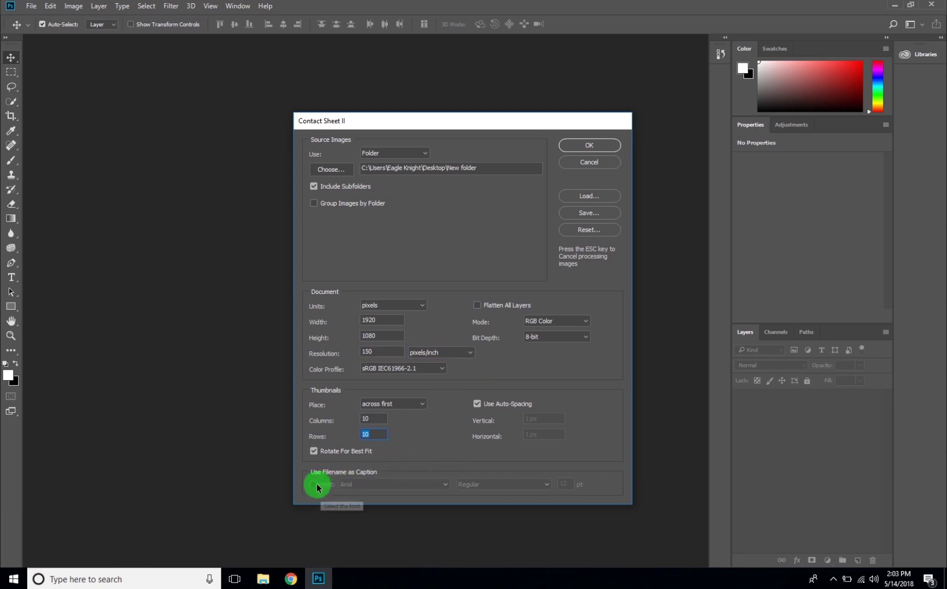
left_click(315, 485)
left_click(383, 513)
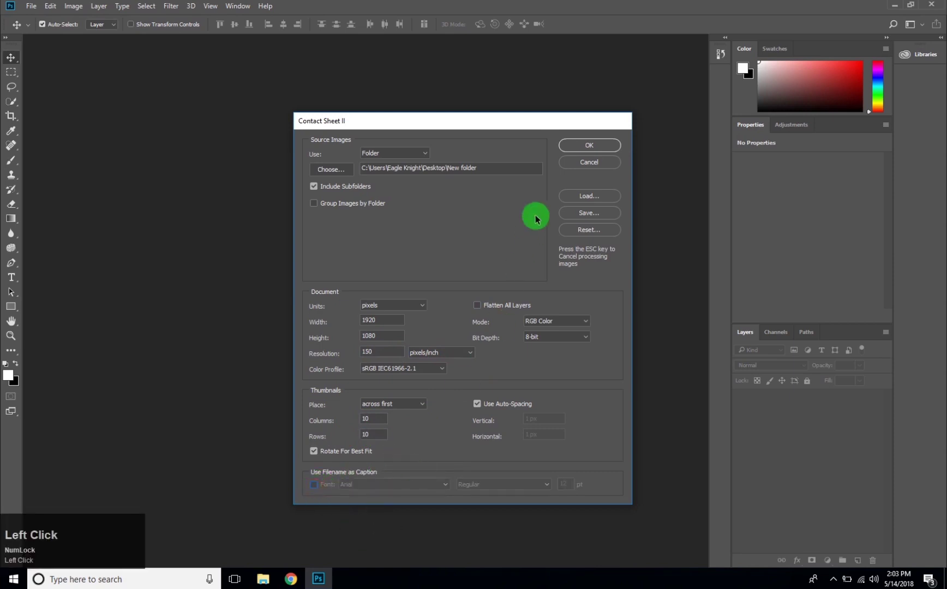
left_click(595, 144)
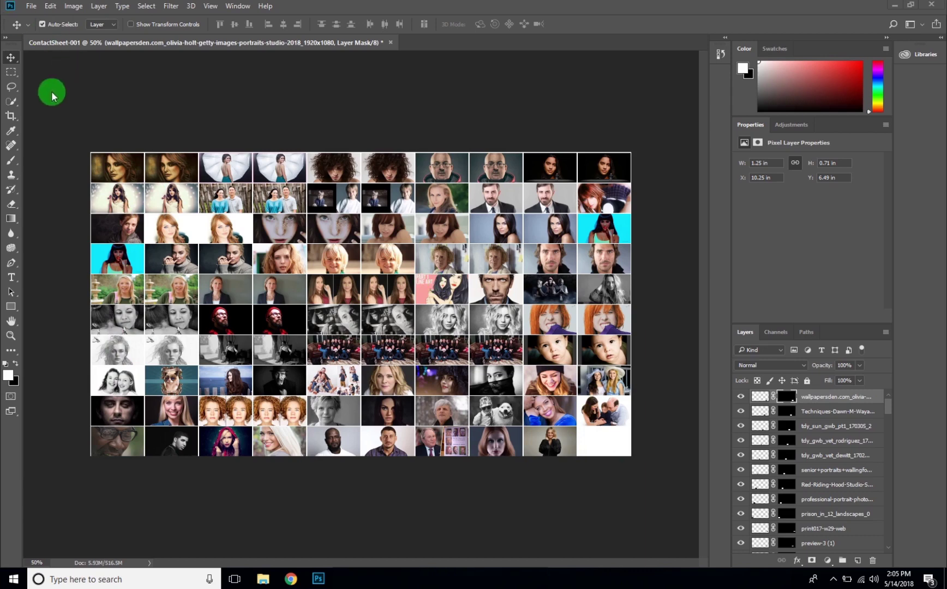
- With the Move tool's Auto-Select on, duplicate the bearded man's thumbnail in the fifth row and move the copy into the empty last cell
left_click(12, 57)
key("v")
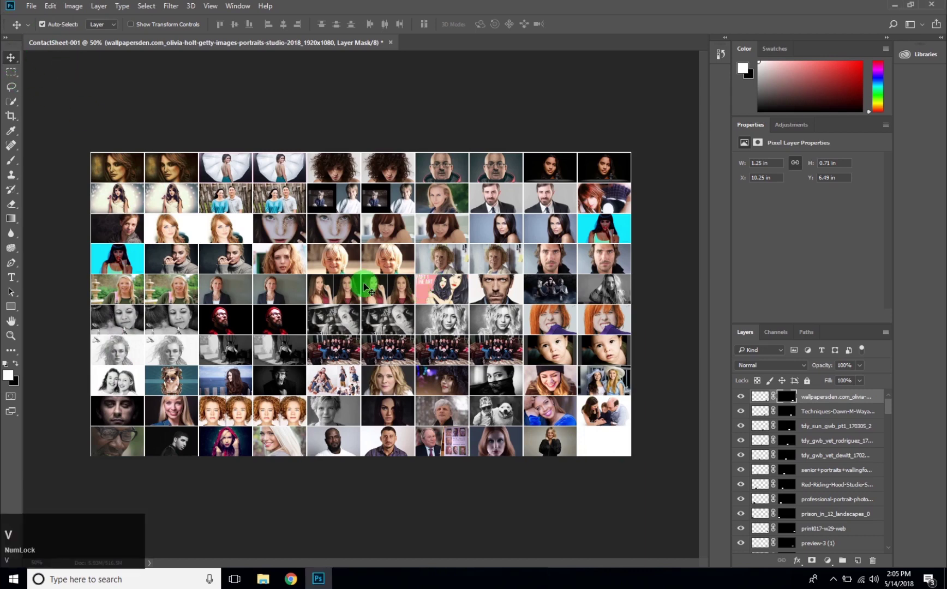
left_click(43, 25)
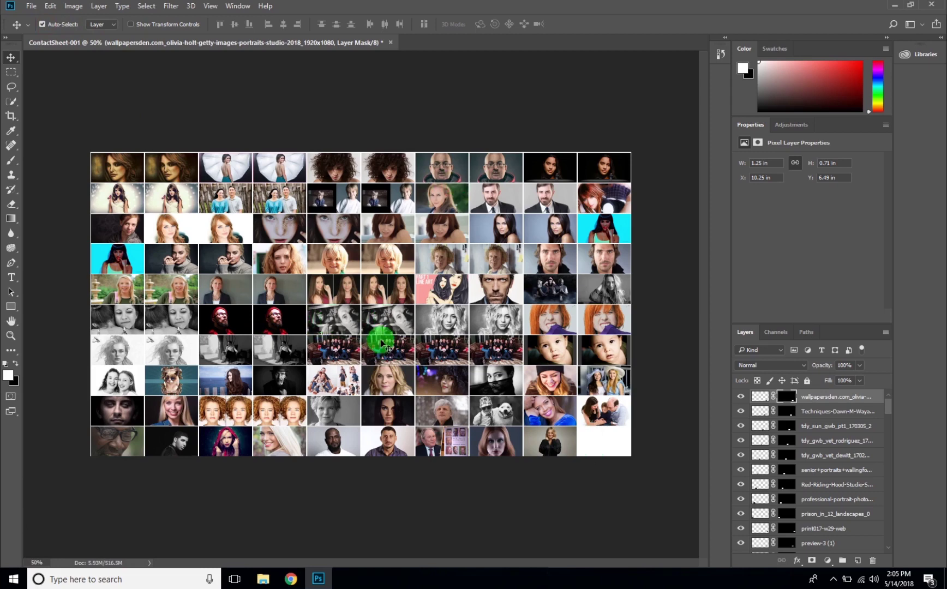
left_click(482, 295)
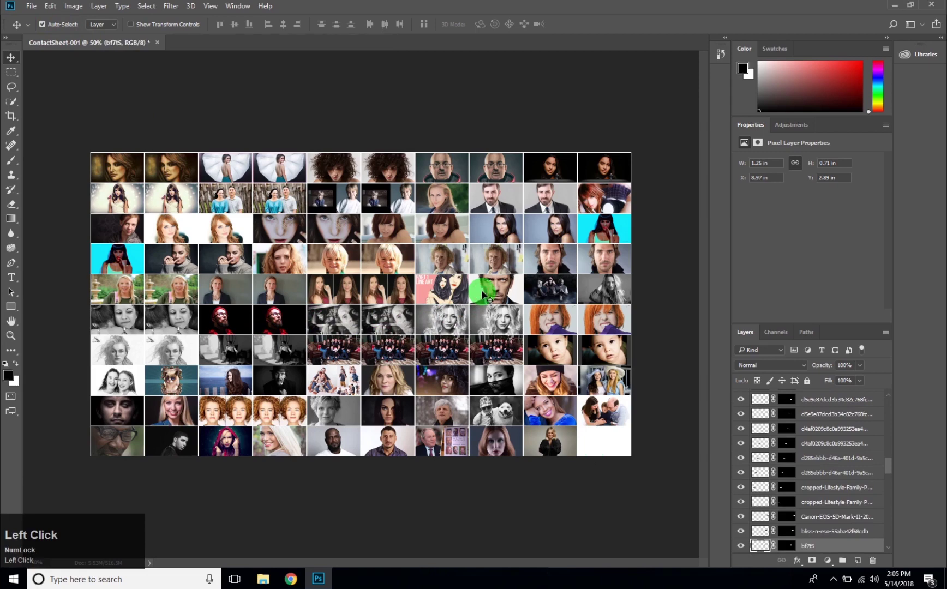
key("ctrl")
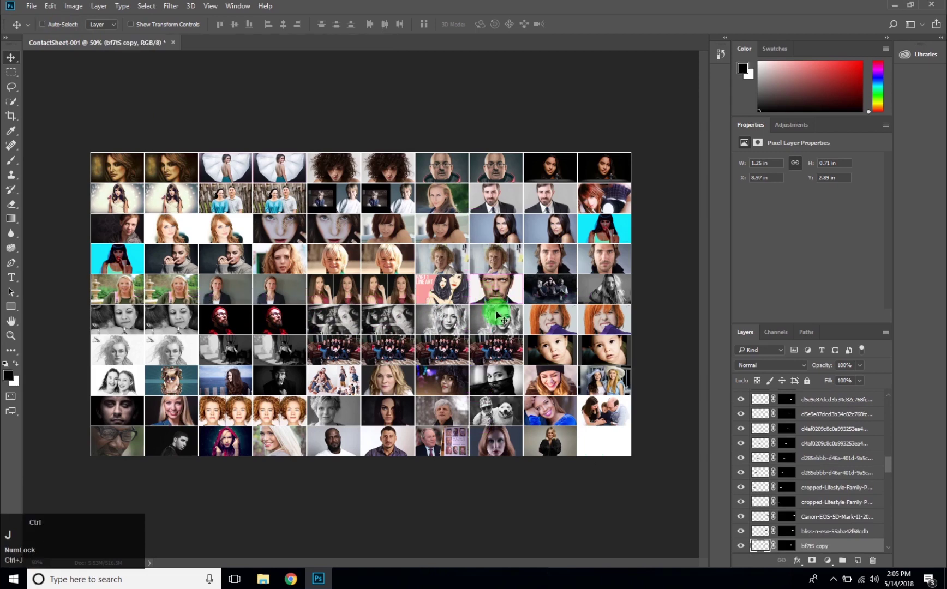
key("ctrl+j")
left_click_drag(495, 289, 602, 441)
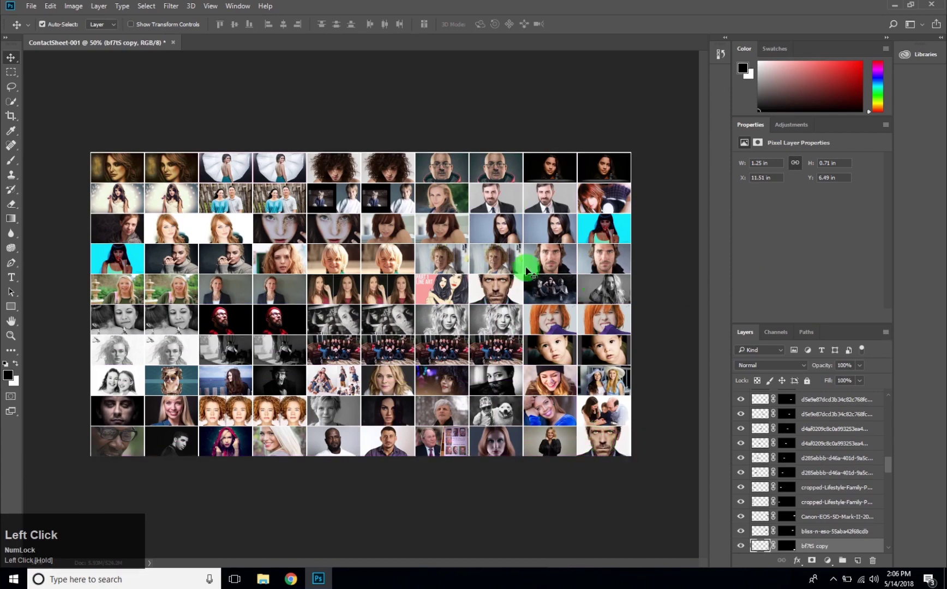
- Define the completed contact sheet as a pattern named ContactSheet
left_click(49, 6)
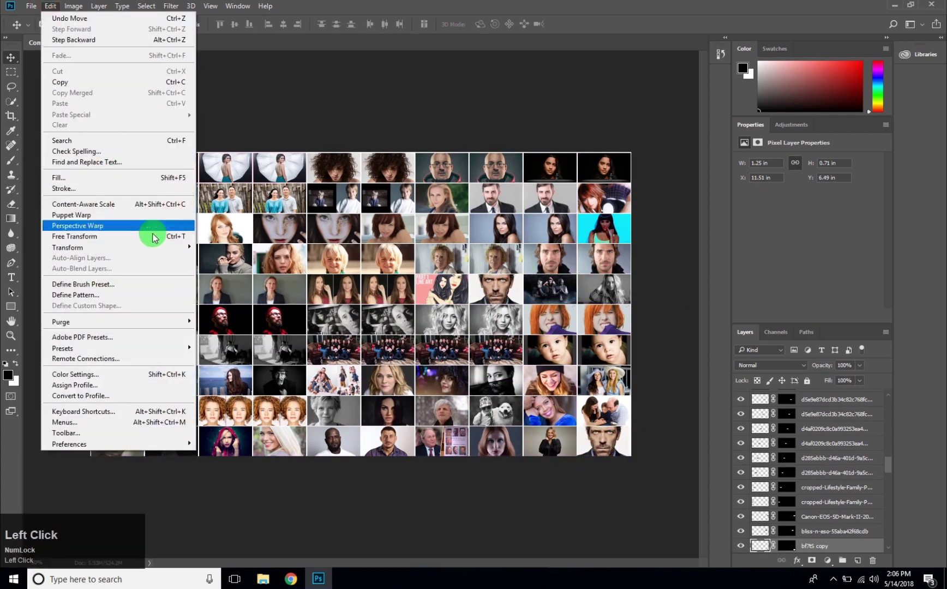
left_click(142, 295)
left_click(287, 196)
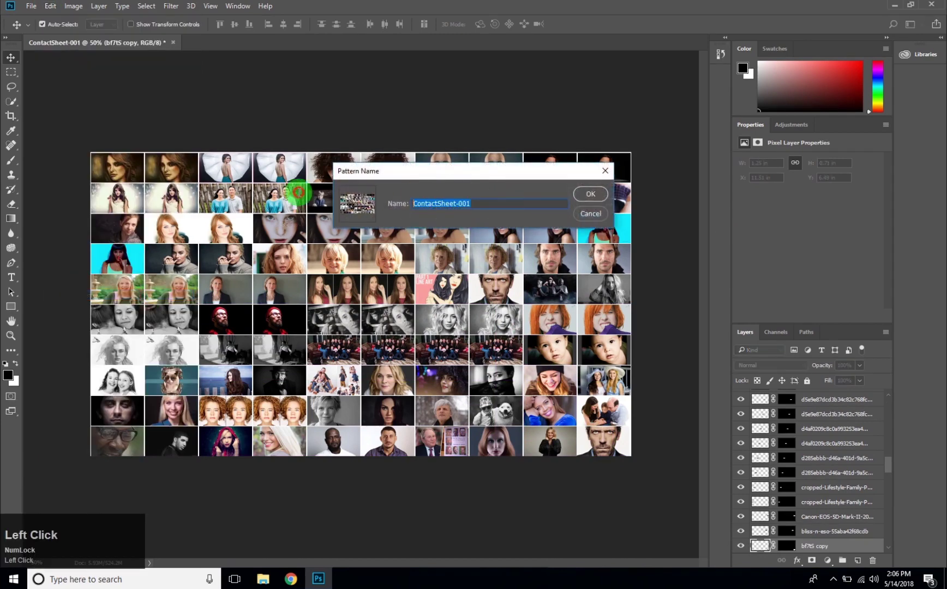
left_click_drag(287, 195, 570, 206)
key("BackSpace")
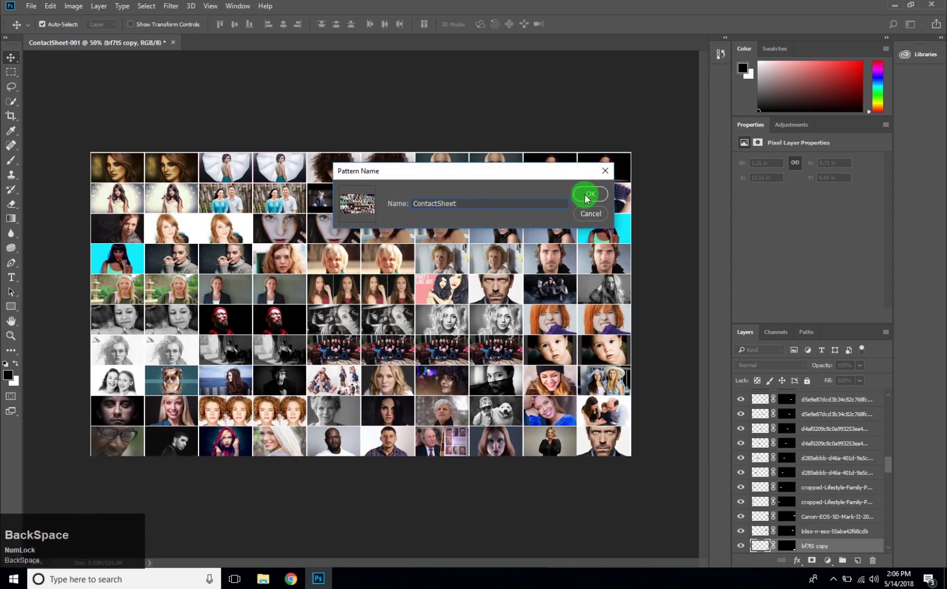
left_click(585, 197)
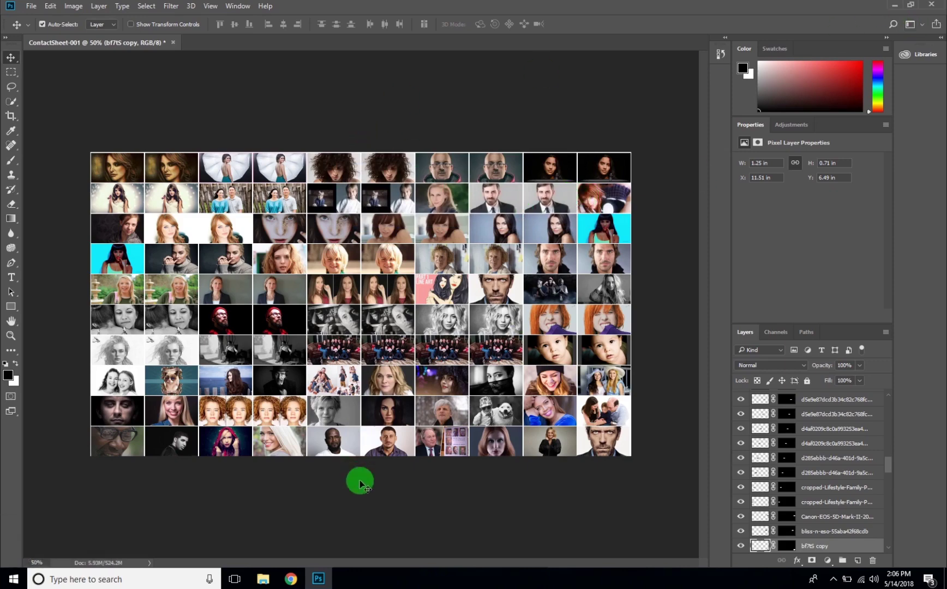
- Open the girl-with-glasses image from the Desktop folder as a separate Photoshop document and unlock its Background layer
left_click(263, 579)
left_click(46, 123)
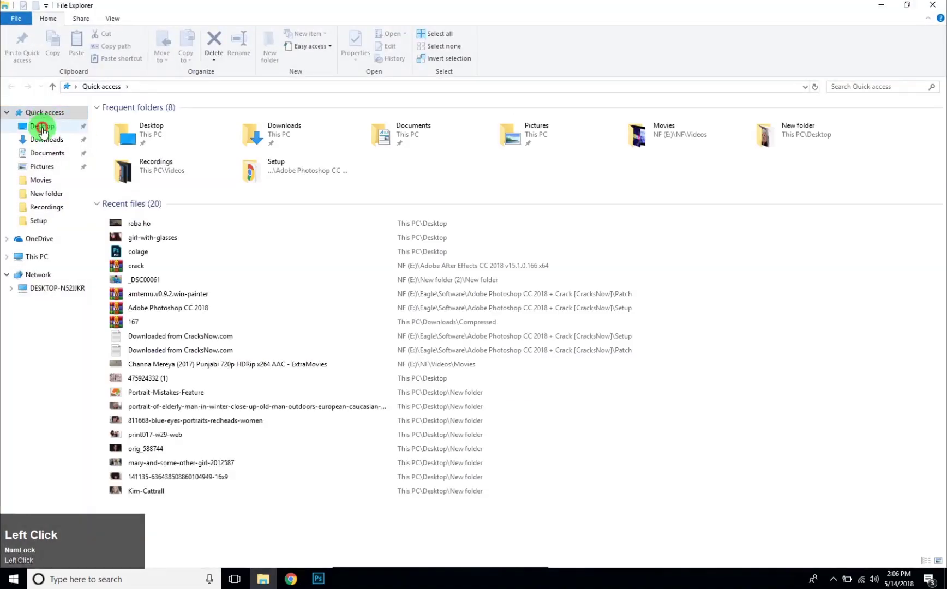
left_click_drag(374, 115, 235, 44)
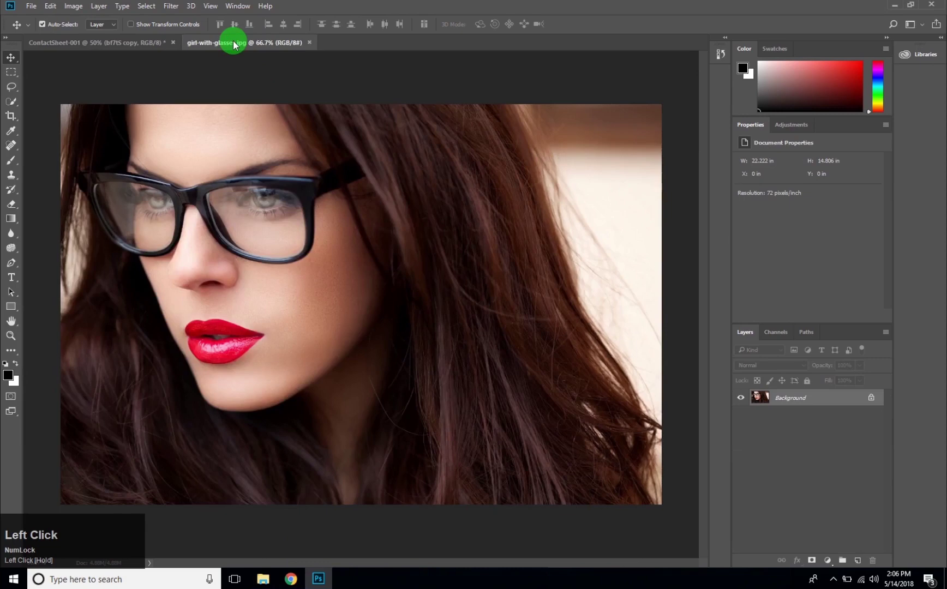
left_click(871, 398)
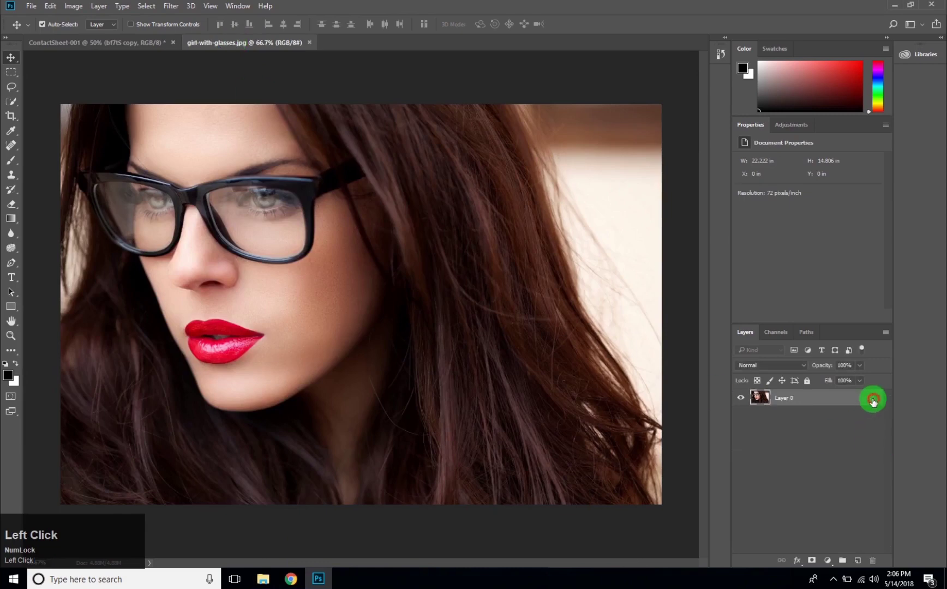
left_click(777, 494)
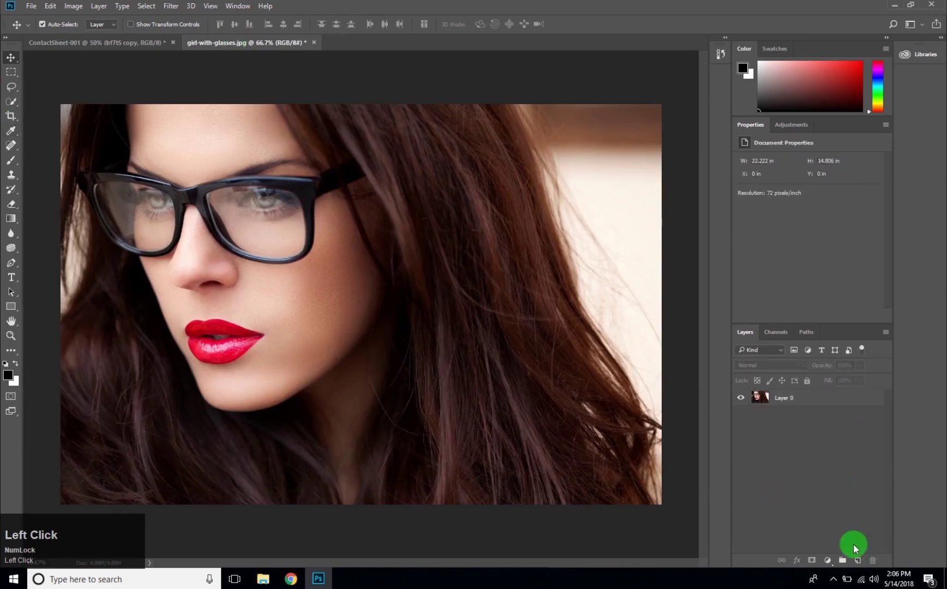
- Add a Pattern fill layer over the portrait using the contact sheet pattern at 40% scale
left_click(826, 561)
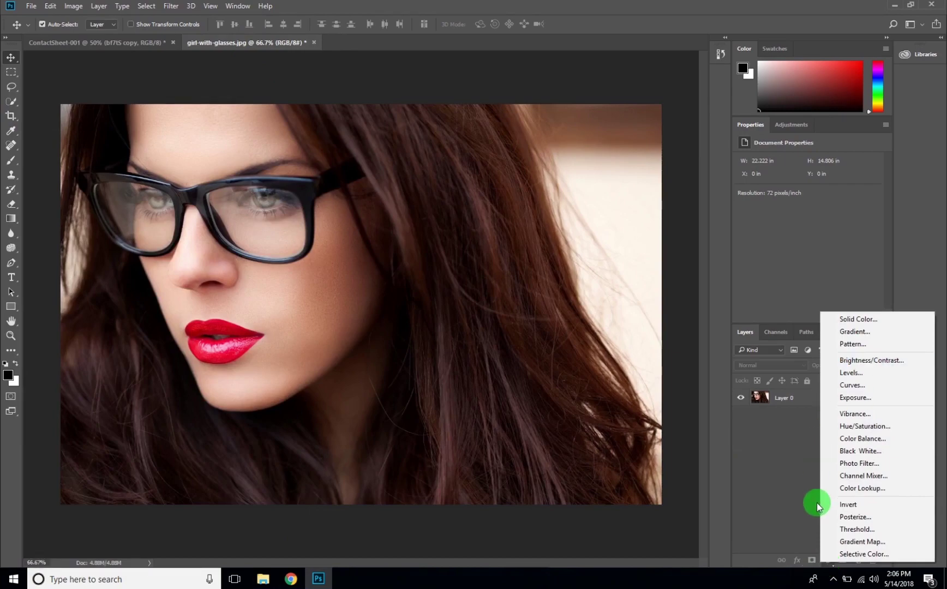
left_click(852, 344)
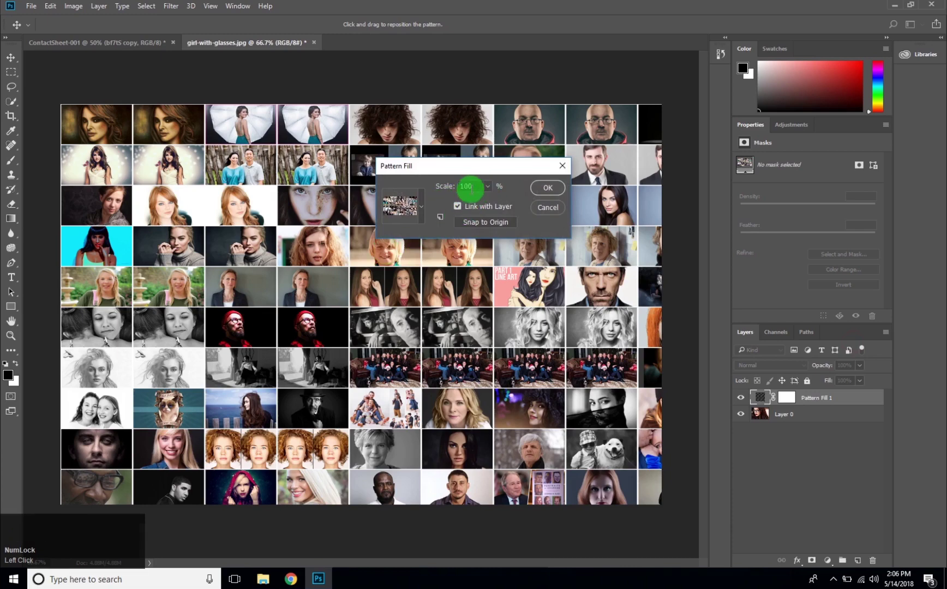
left_click(394, 187)
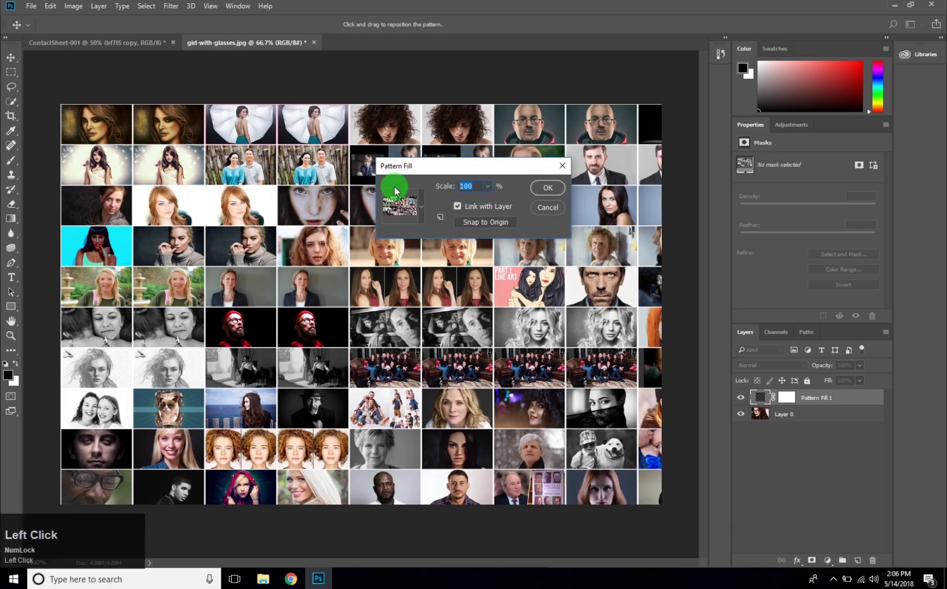
type("40")
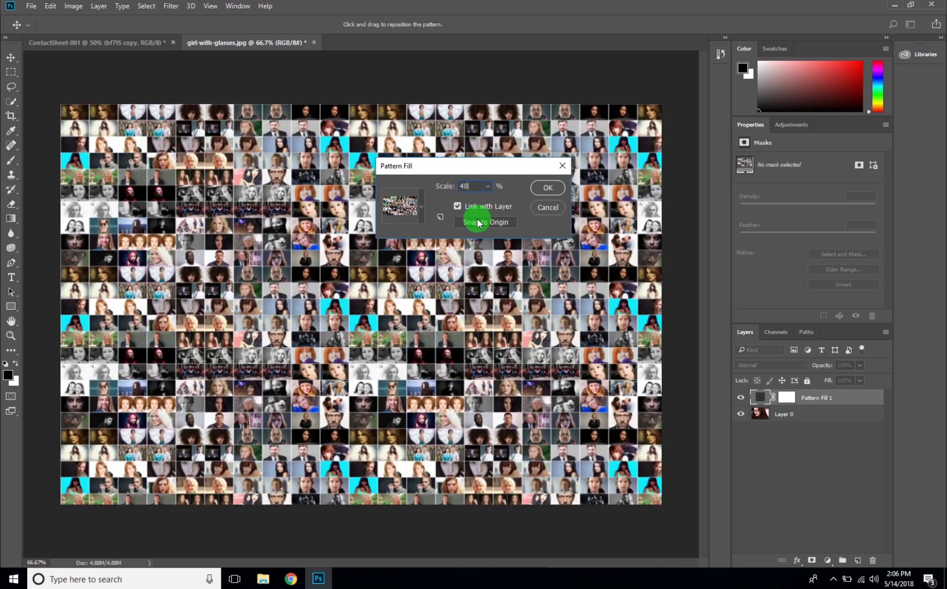
left_click(478, 203)
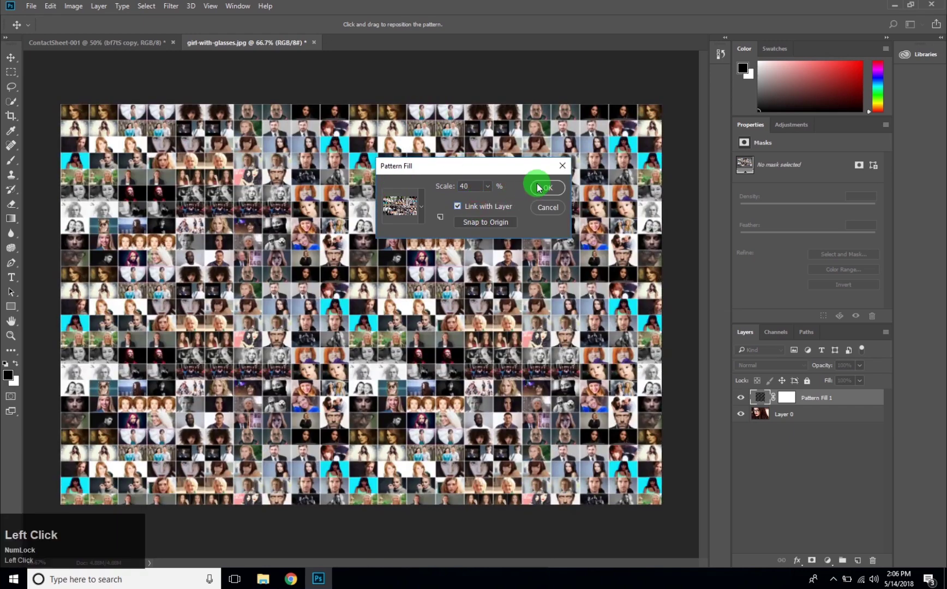
left_click(558, 189)
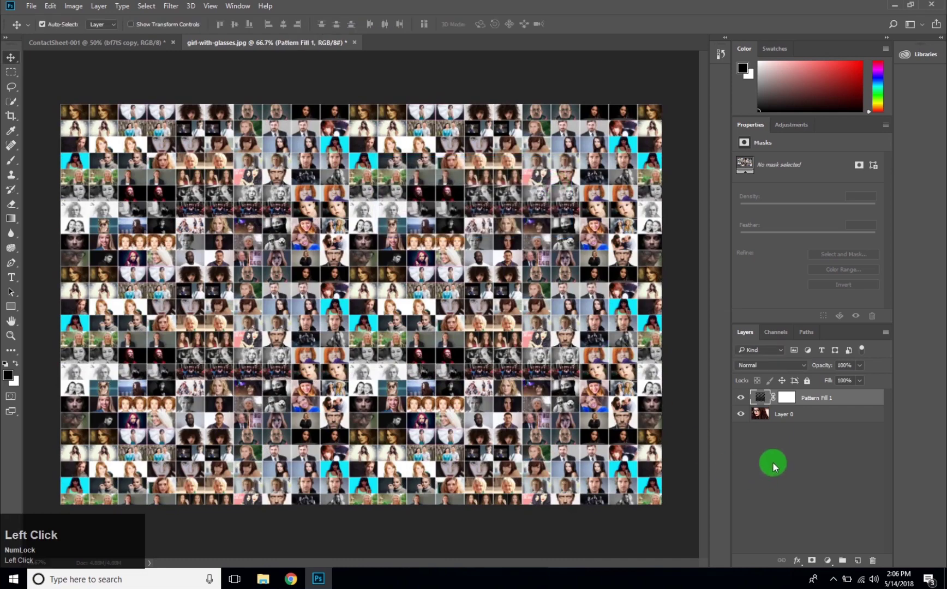
- Set the blend mode of the Pattern Fill 1 layer to Overlay
left_click(762, 391)
left_click(787, 369)
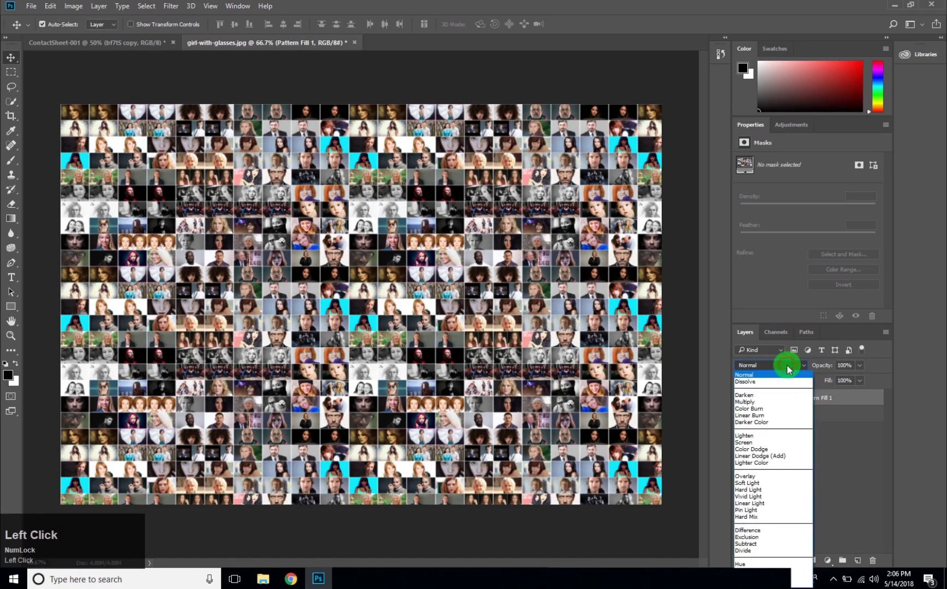
left_click(777, 476)
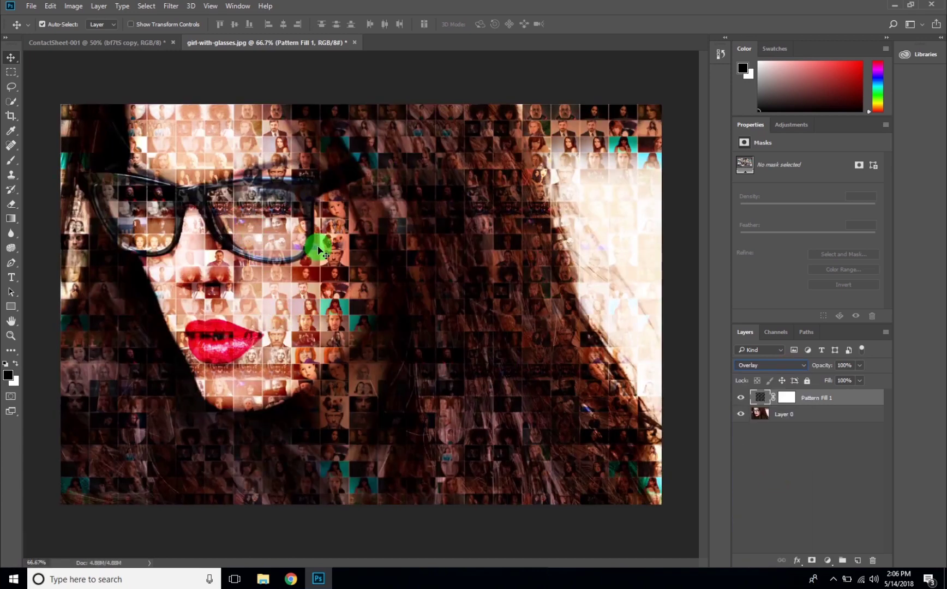
- Convert the portrait layer, Layer 0, to a smart object
left_click(818, 429)
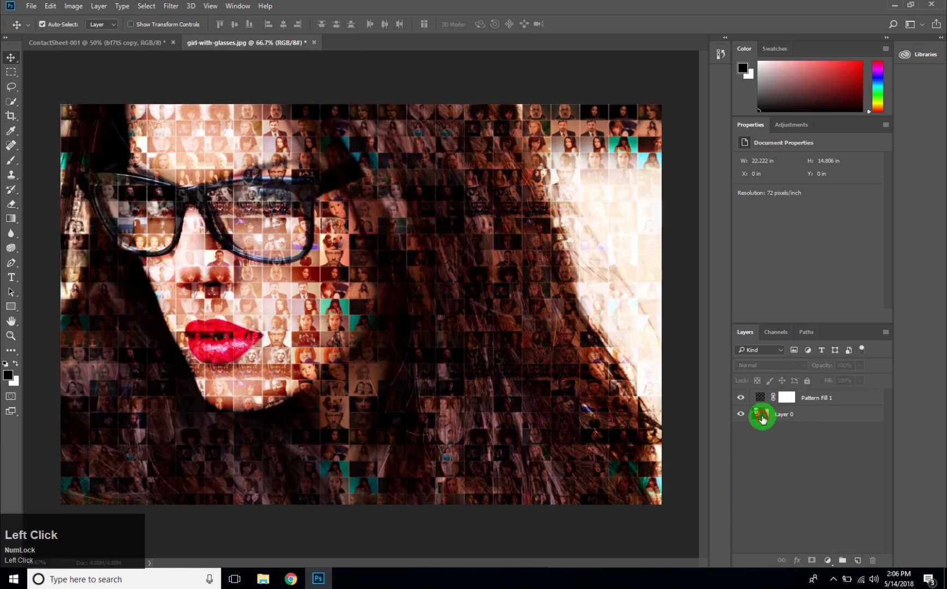
left_click(761, 417)
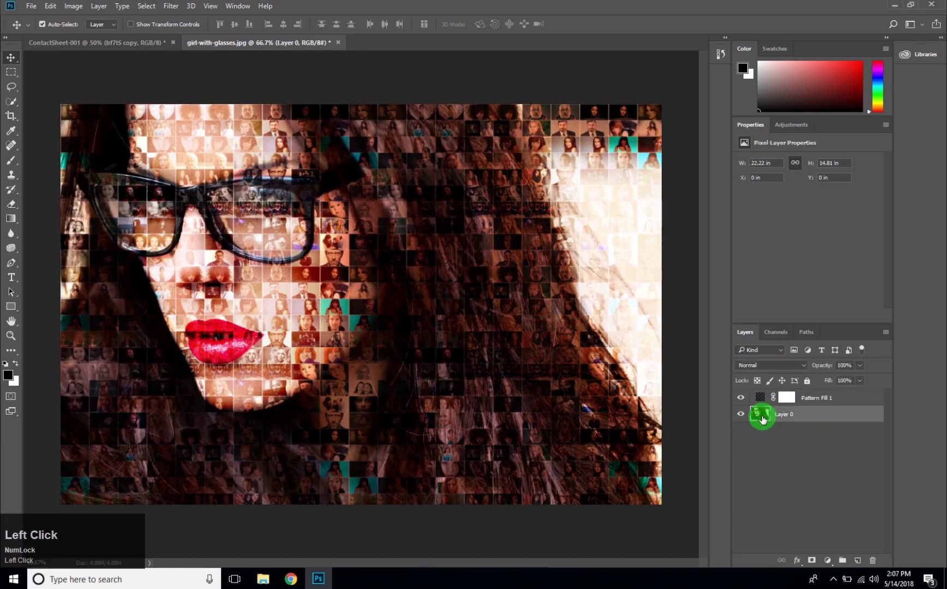
right_click(762, 419)
left_click(786, 275)
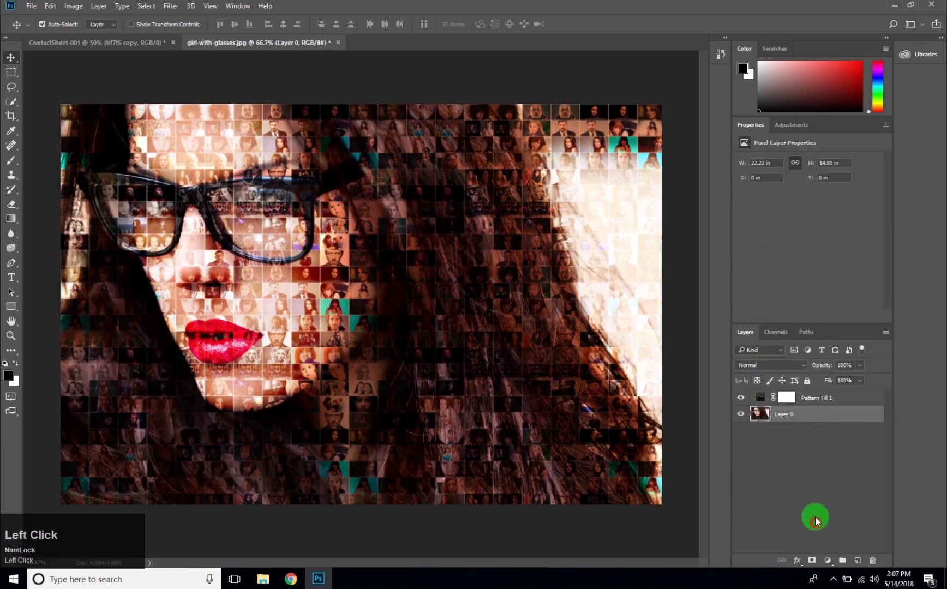
right_click(822, 415)
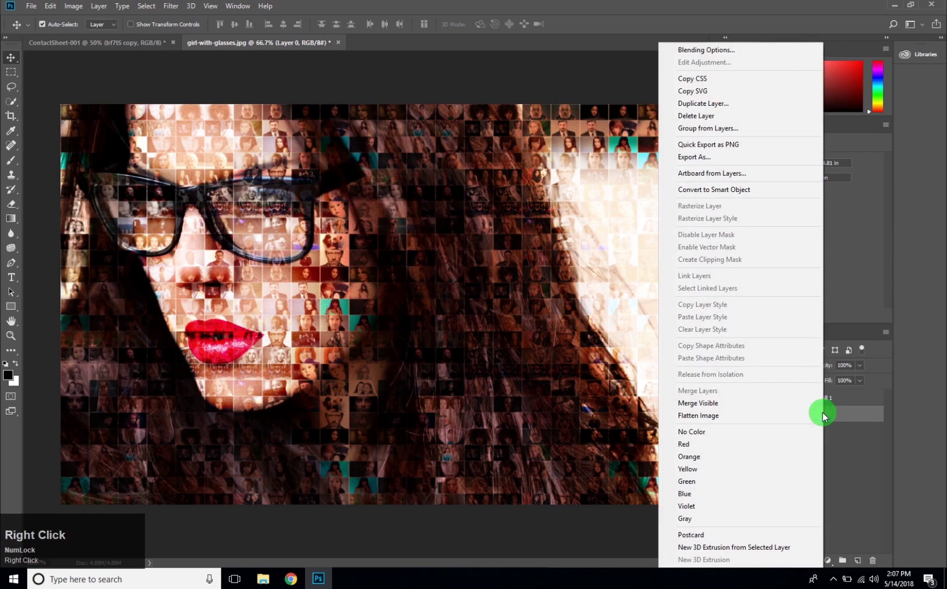
left_click(763, 189)
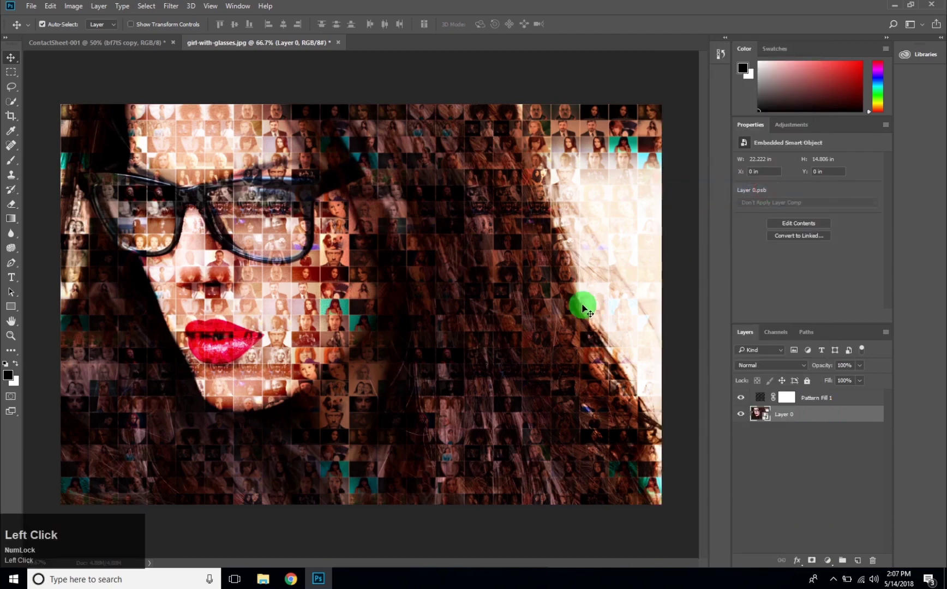
- Apply a Shadows/Highlights adjustment to Layer 0 with extended options, setting Shadows to 60% amount, 47% tone and 60 px radius
left_click(67, 5)
left_click(100, 34)
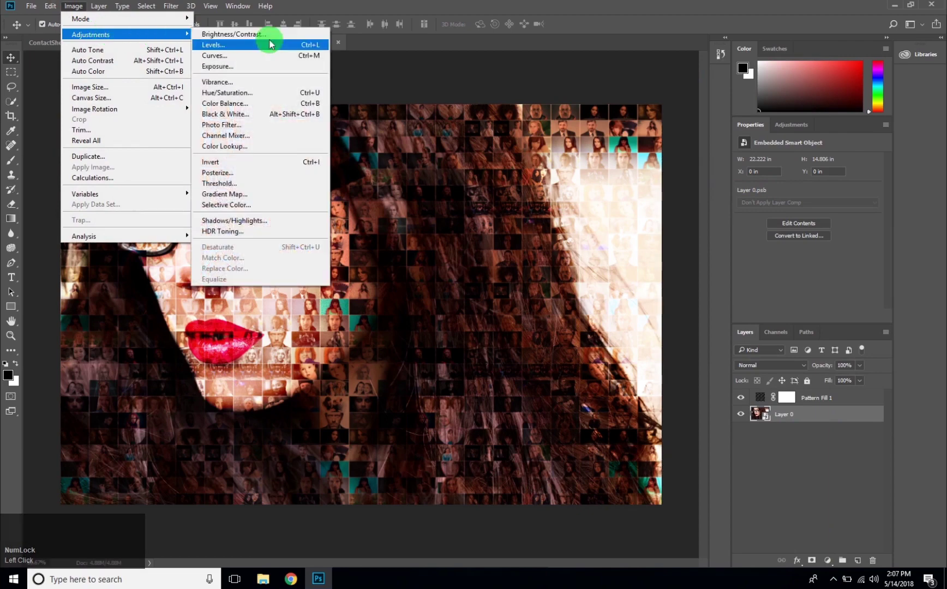
left_click(279, 220)
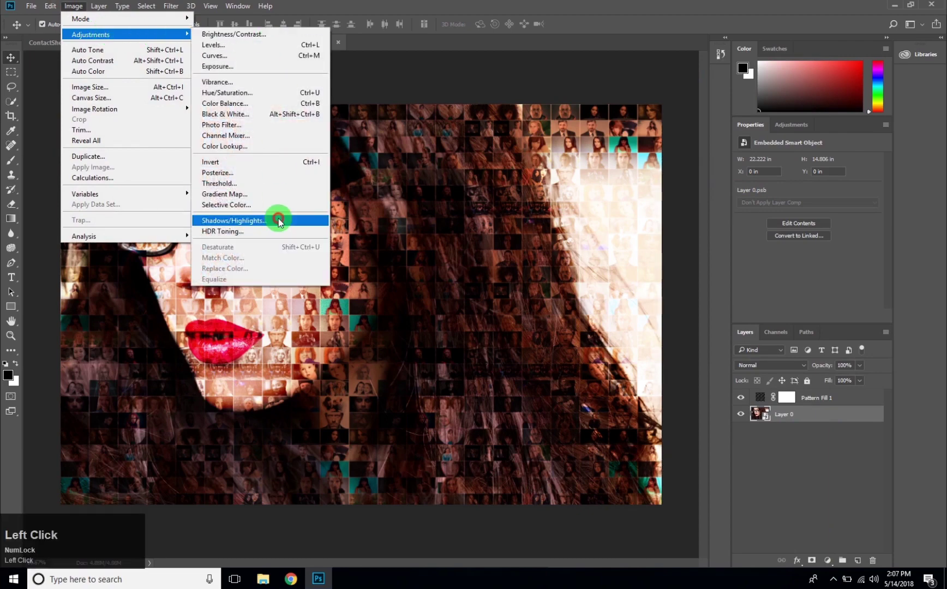
left_click_drag(716, 154, 670, 151)
left_click(636, 387)
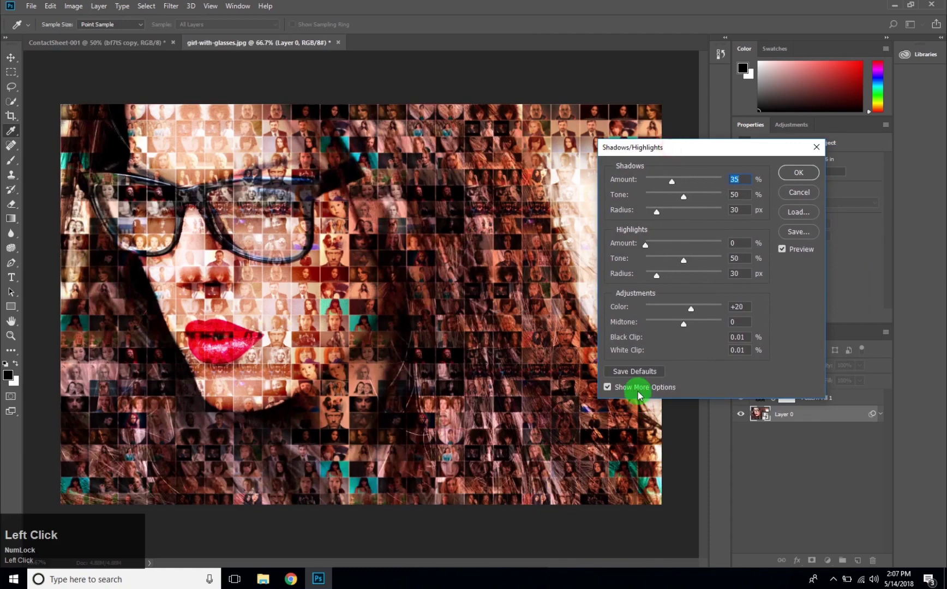
left_click(628, 249)
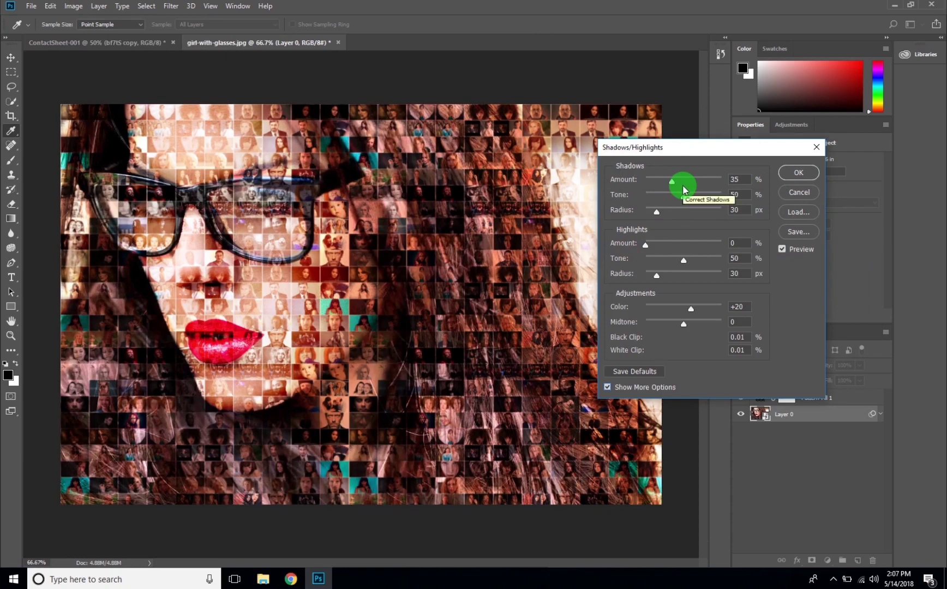
left_click_drag(683, 189, 669, 215)
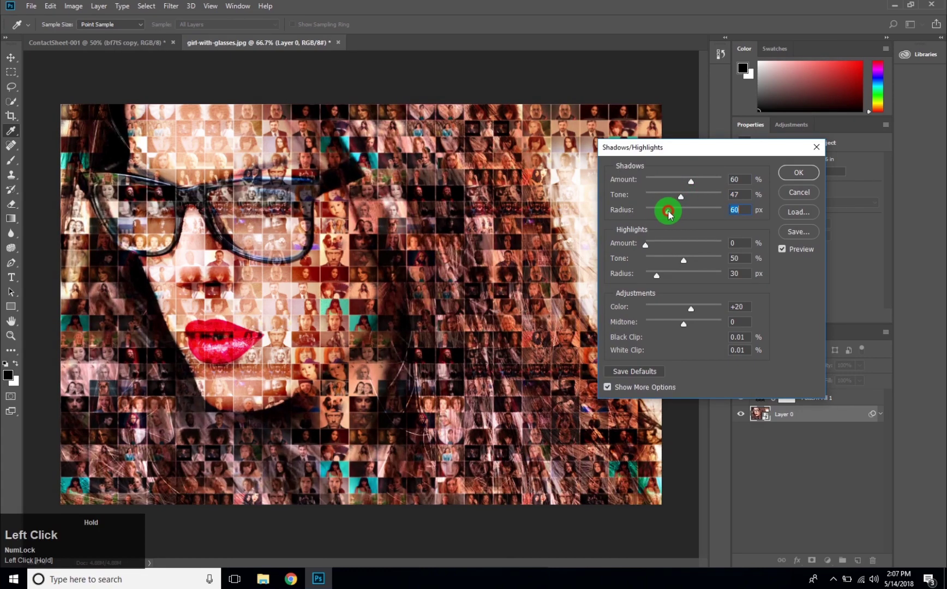
- Set the Highlights values of the adjustment to 1% amount, 64% tone and 66 px radius
left_click_drag(645, 248, 624, 246)
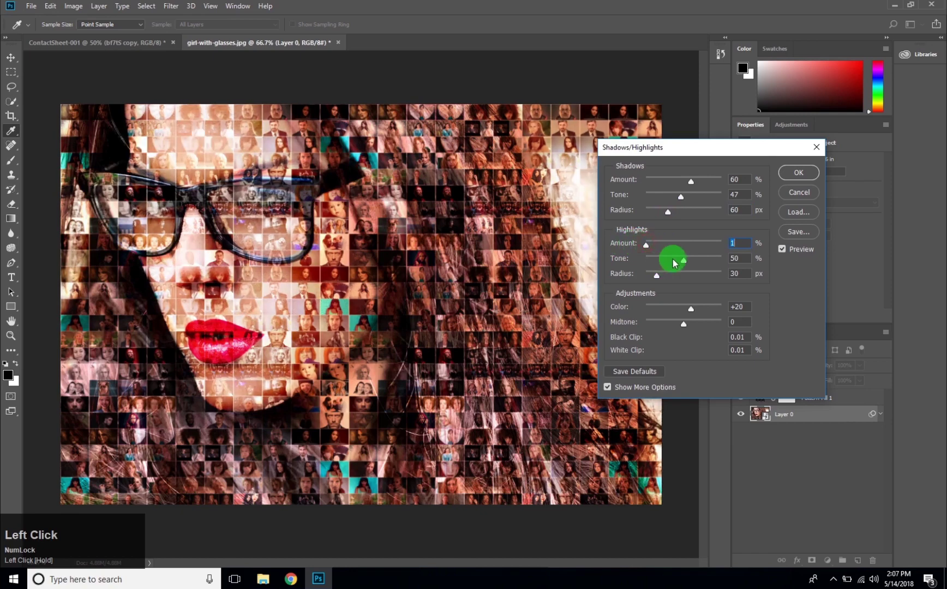
mouse_move(682, 263)
left_mouse_down()
mouse_move(650, 260)
mouse_move(694, 262)
mouse_move(697, 273)
mouse_move(668, 273)
left_mouse_up()
left_click(670, 274)
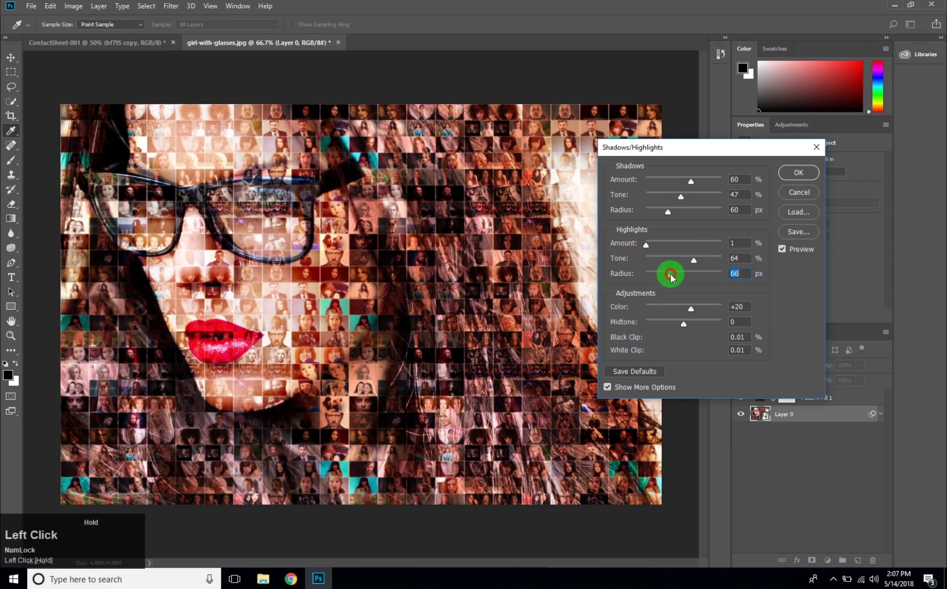
- Set Color to -23 and Midtone to +27, reduce the Shadows amount to about 51%, and apply the Shadows/Highlights adjustment
left_click(681, 309)
mouse_move(681, 311)
left_mouse_down()
mouse_move(670, 310)
mouse_move(694, 323)
left_mouse_up()
left_click(688, 186)
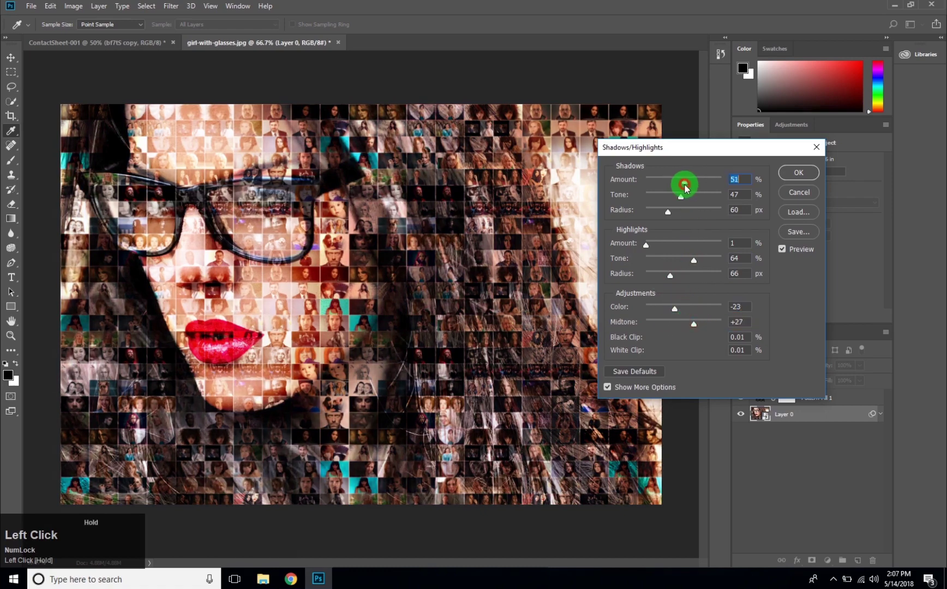
left_click(788, 172)
left_click(788, 474)
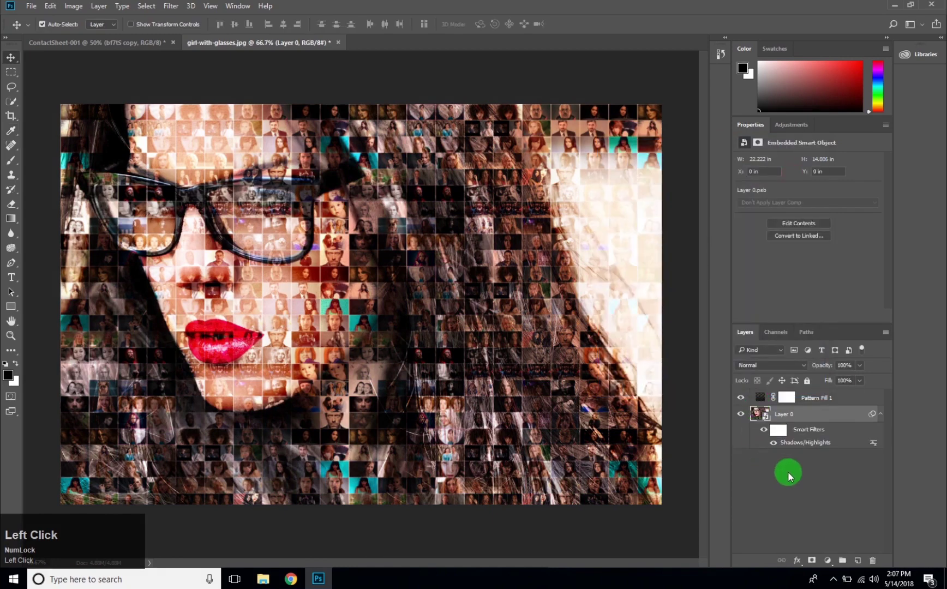
left_click(814, 475)
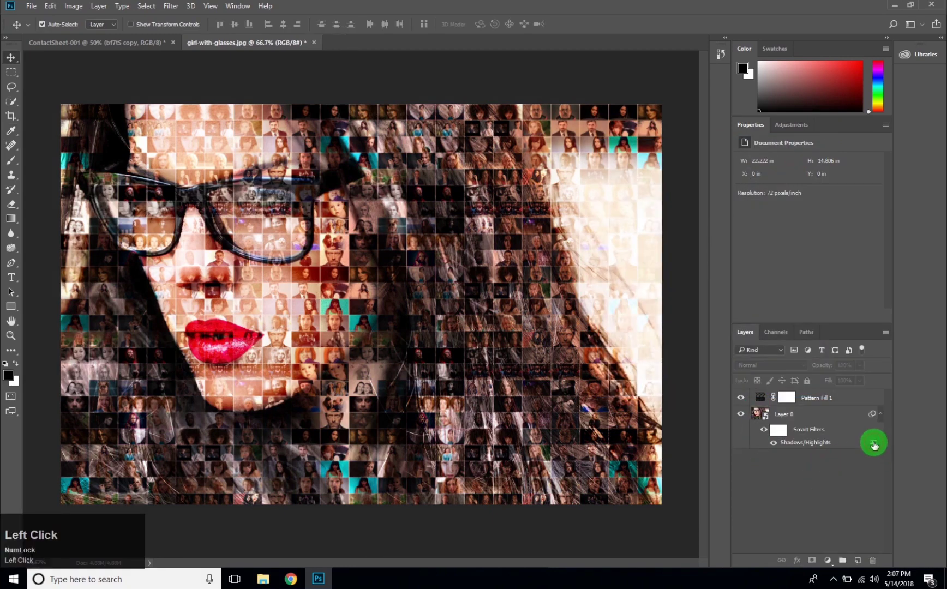
- Set the opacity of the Shadows/Highlights smart filter to 90% in its blending options
double_click(874, 442)
left_click(522, 172)
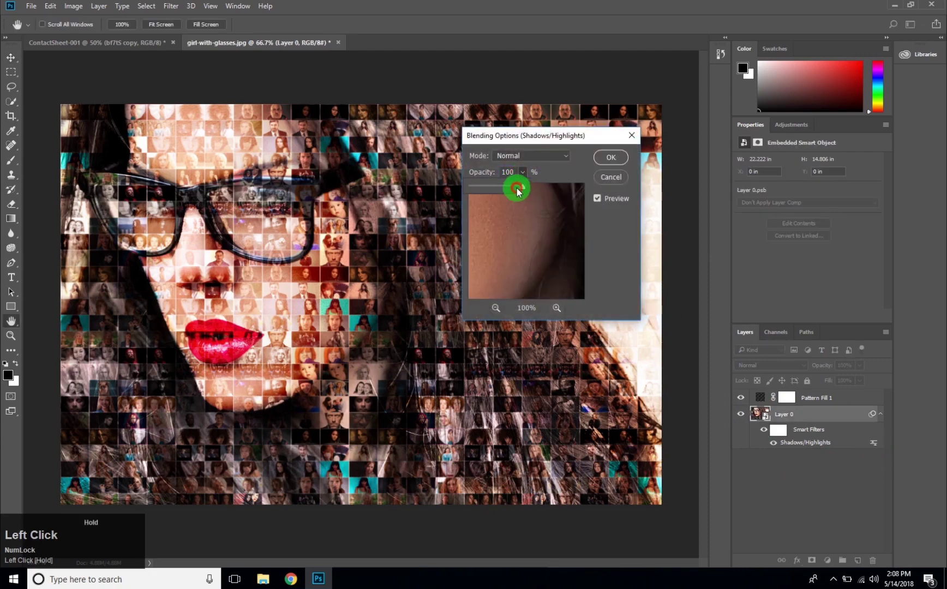
left_click(502, 172)
type("90")
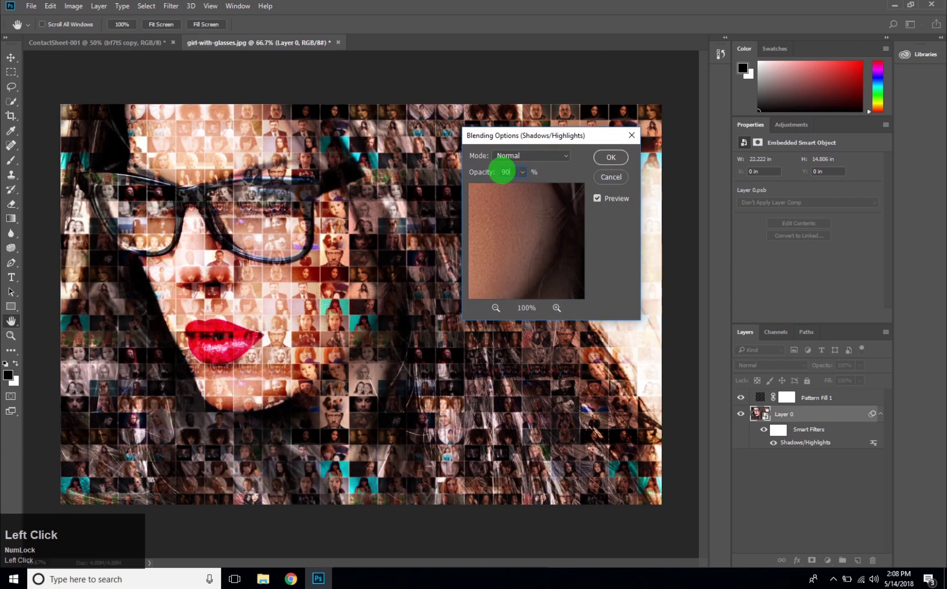
key("Return")
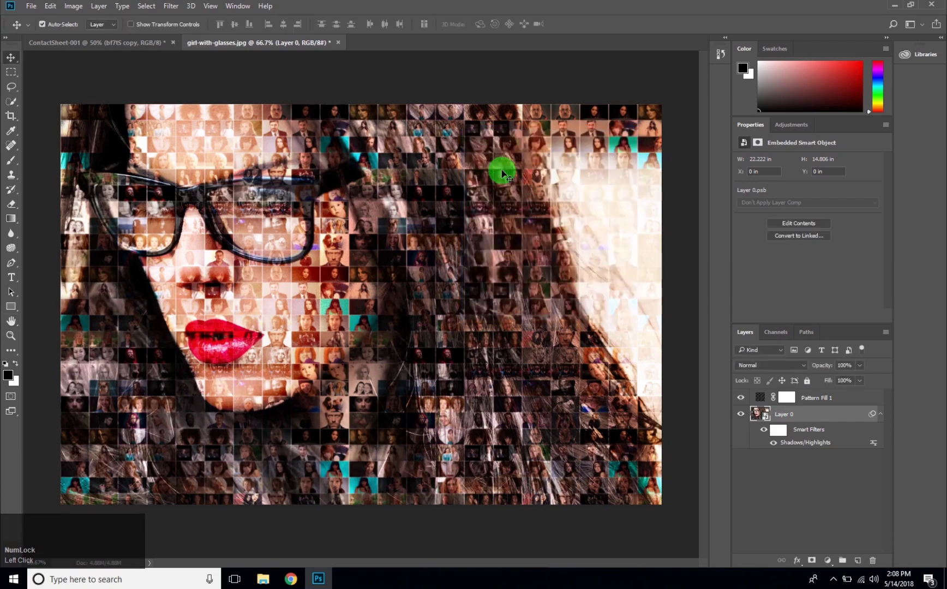
- Lower the opacity of the Shadows/Highlights smart filter further in its blending options
left_click(869, 446)
left_click_drag(521, 172, 509, 187)
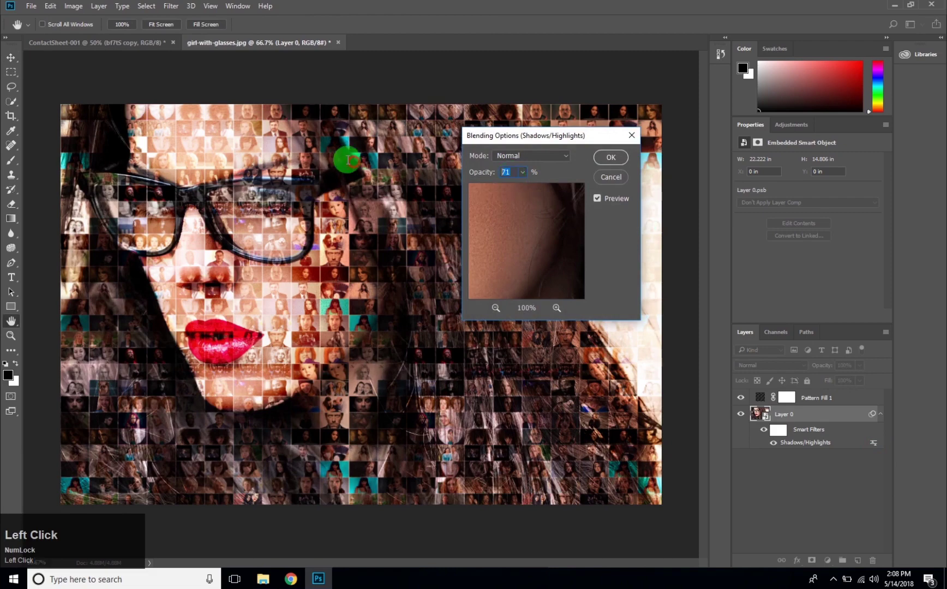
type("8")
key("Return")
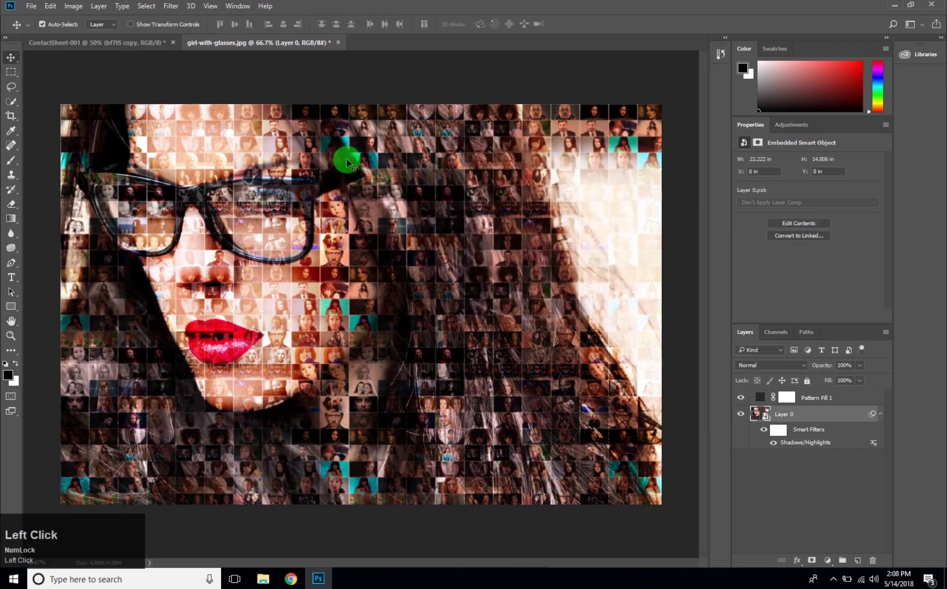
left_click(765, 478)
- Reduce the opacity of the Pattern Fill 1 layer to about 89% and deselect the layer
left_click(756, 396)
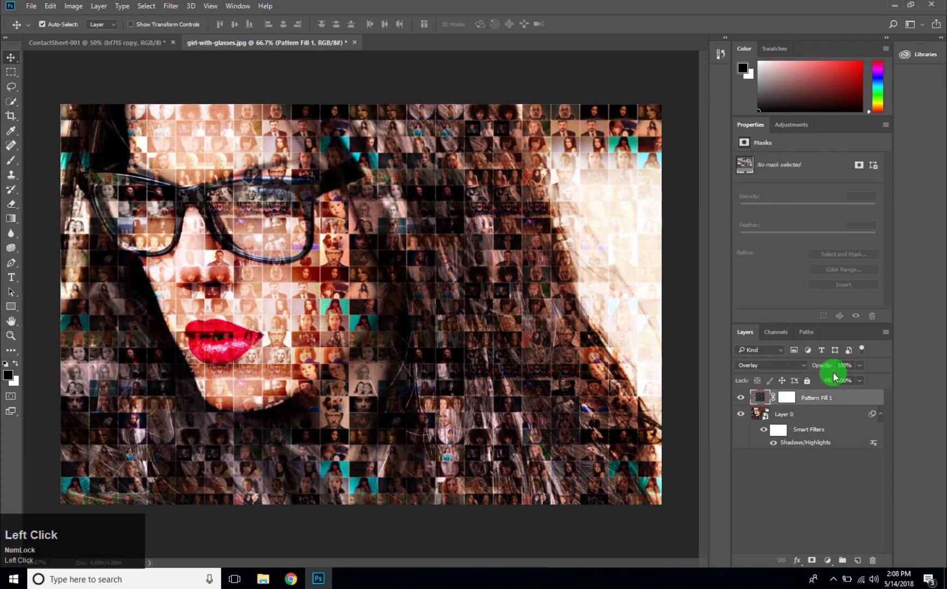
mouse_move(860, 368)
left_mouse_down()
mouse_move(860, 380)
mouse_move(850, 380)
mouse_move(851, 364)
left_mouse_up()
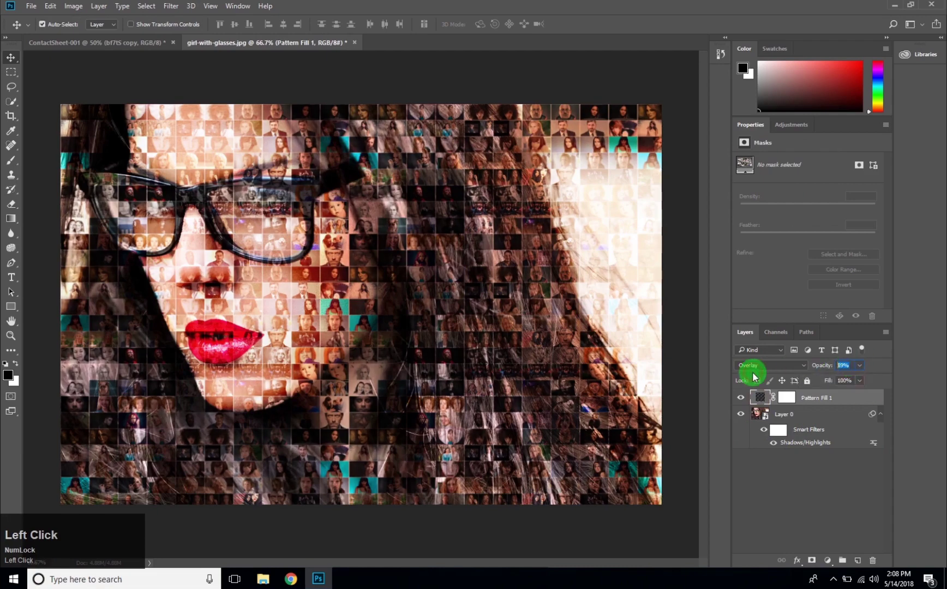
left_click(774, 526)
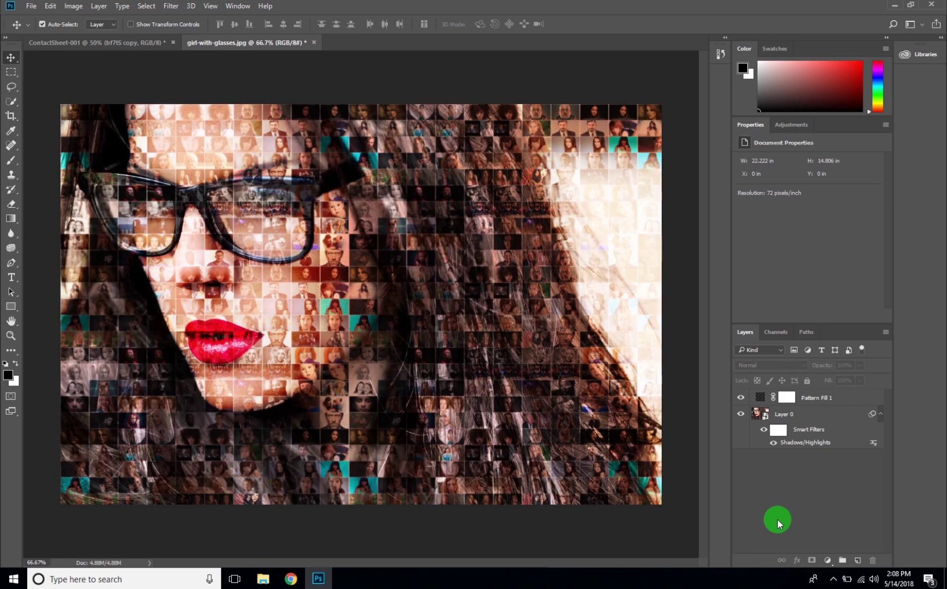
left_click(846, 506)
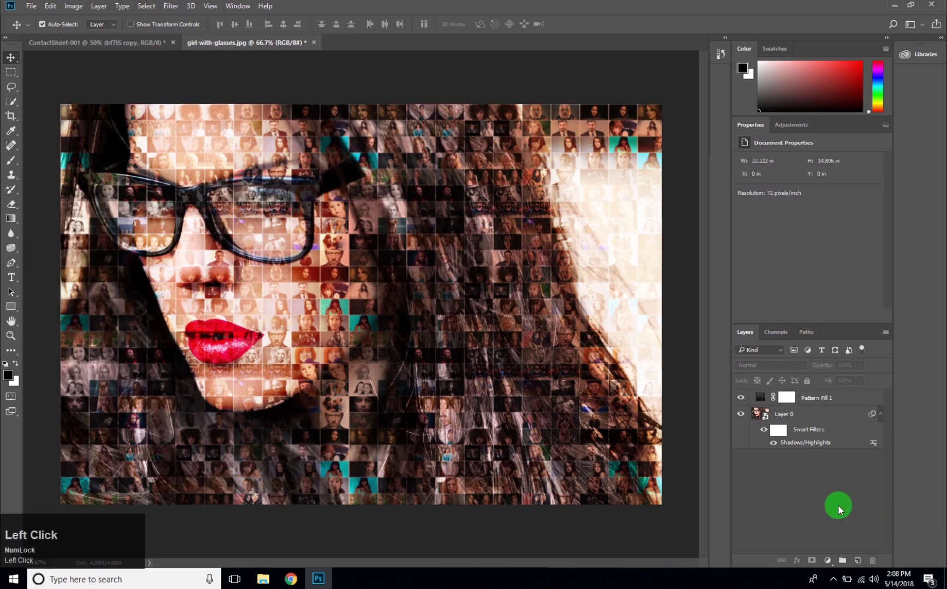